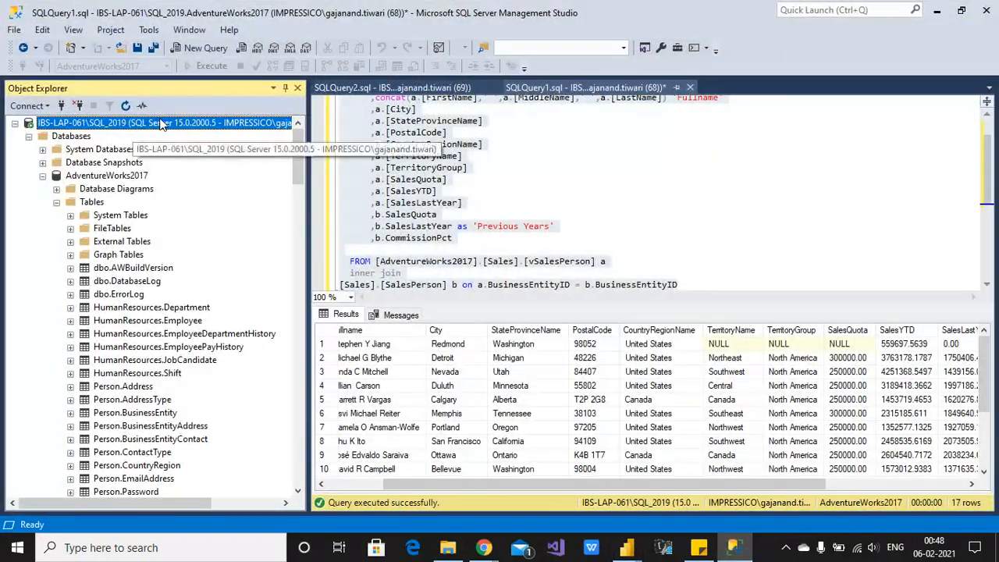
pyautogui.click(29, 106)
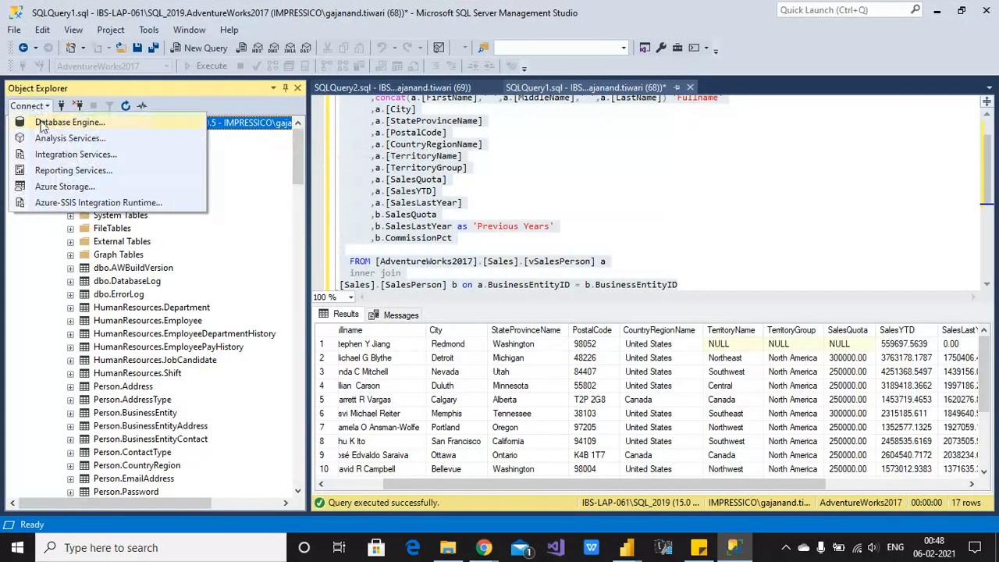
pyautogui.click(66, 122)
pyautogui.click(511, 291)
# Step: Look up the server name in the connected SQL Server instance's properties and close them without changes
pyautogui.rightClick(159, 125)
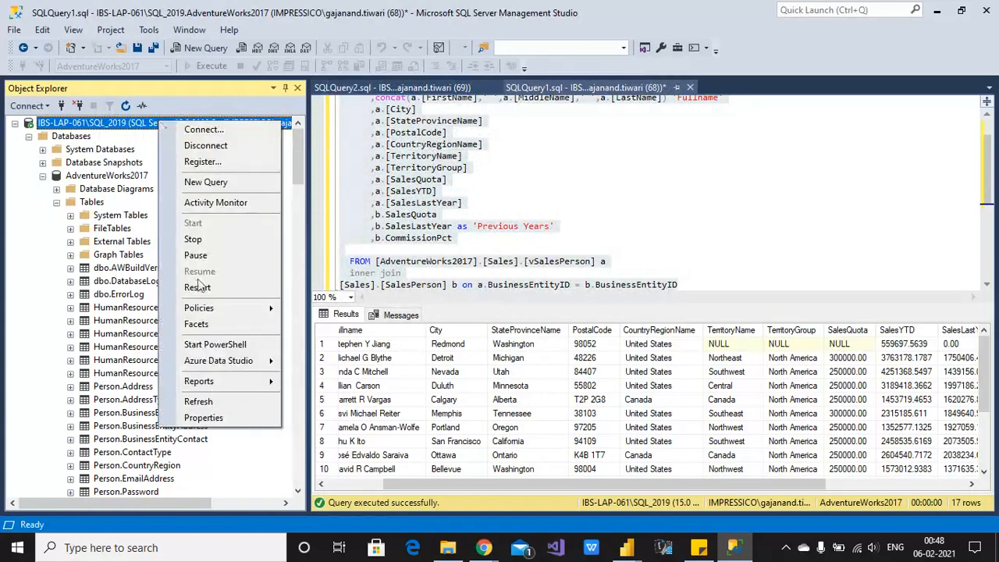
pyautogui.click(193, 415)
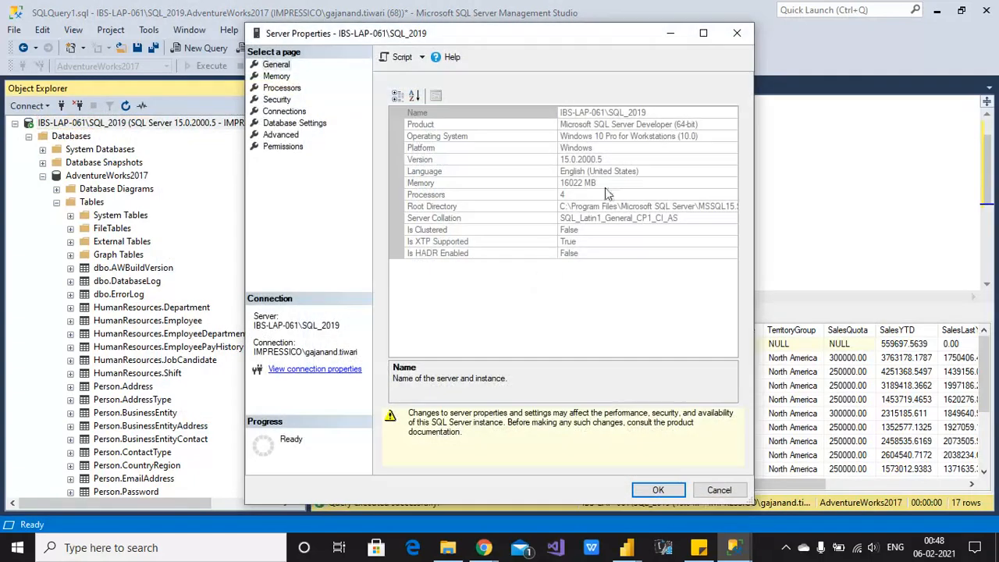
pyautogui.click(651, 111)
pyautogui.click(720, 493)
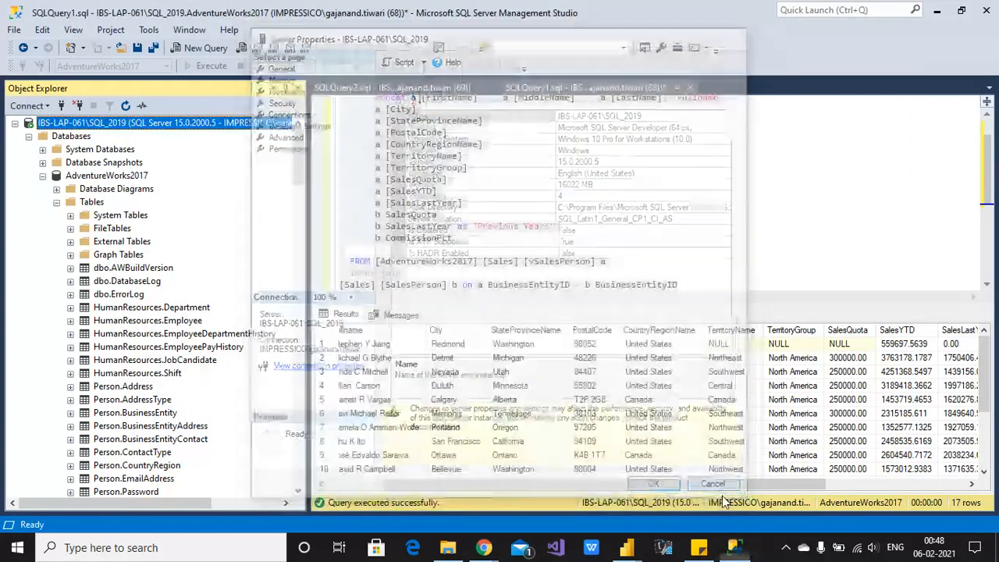
# Step: Switch to the Power Query Navigator and load the Sales.PersonCreditCard table from the AdventureWorks2017 database
pyautogui.click(936, 11)
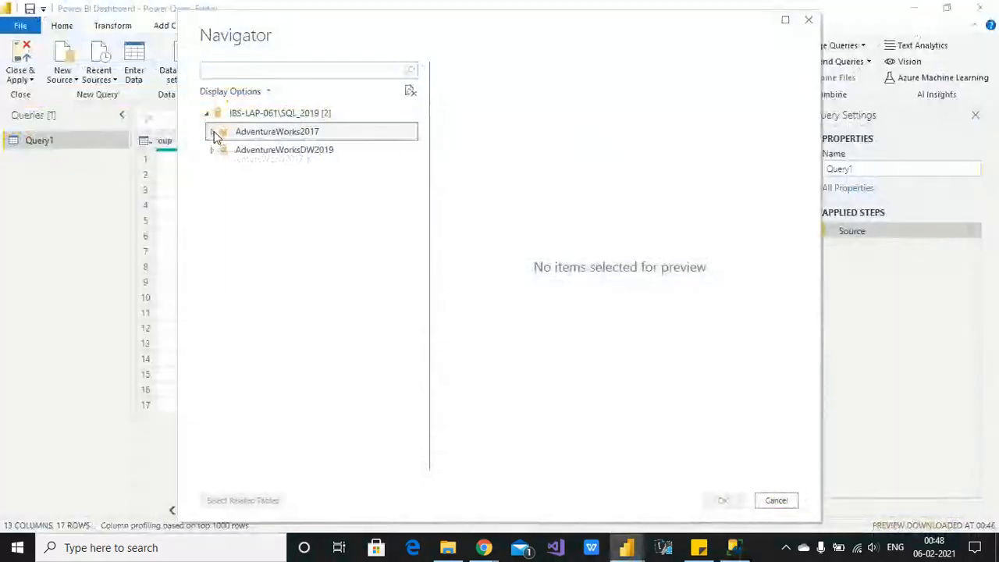
pyautogui.click(213, 131)
pyautogui.moveTo(411, 174); pyautogui.dragTo(450, 363)
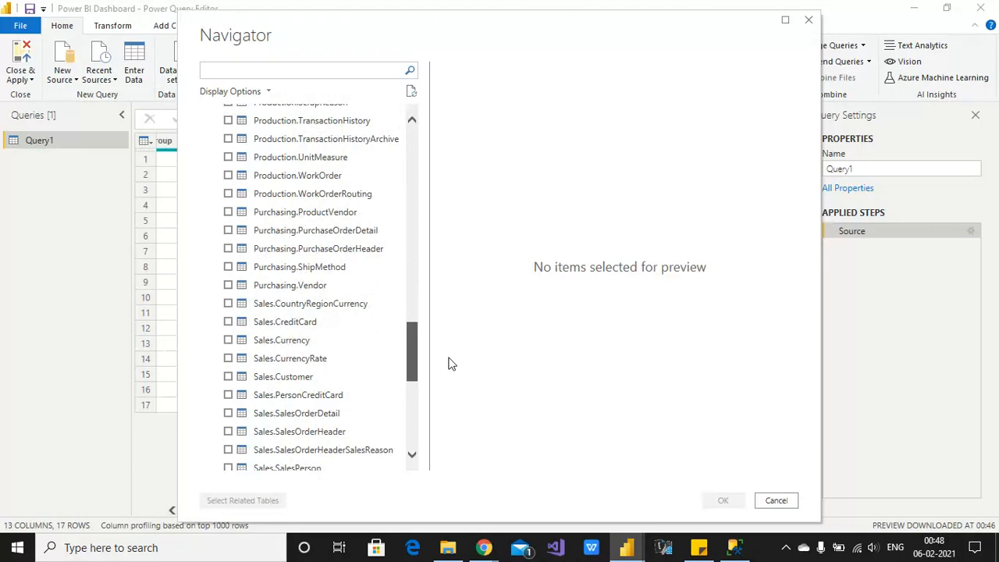
pyautogui.click(228, 394)
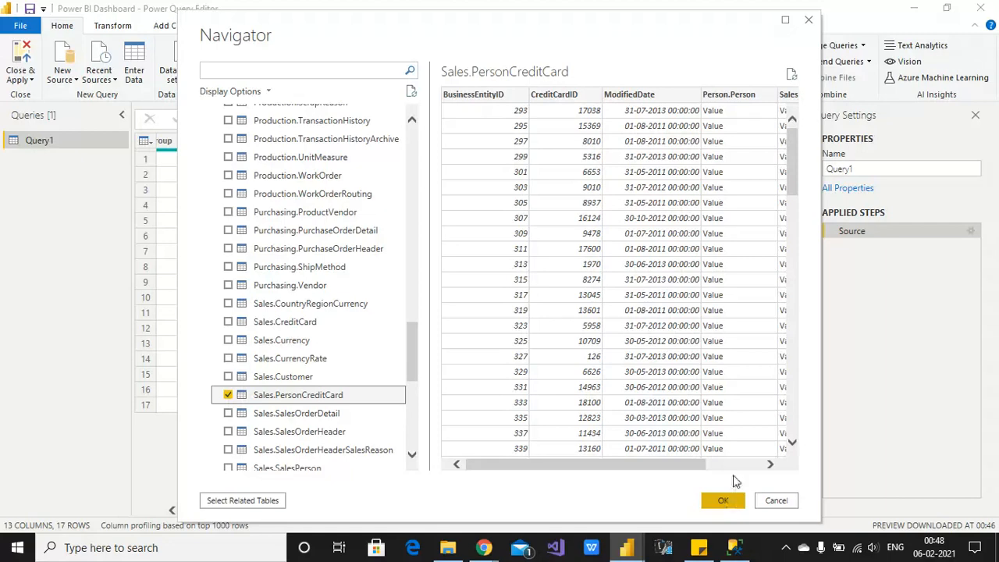
pyautogui.moveTo(788, 171); pyautogui.dragTo(815, 411)
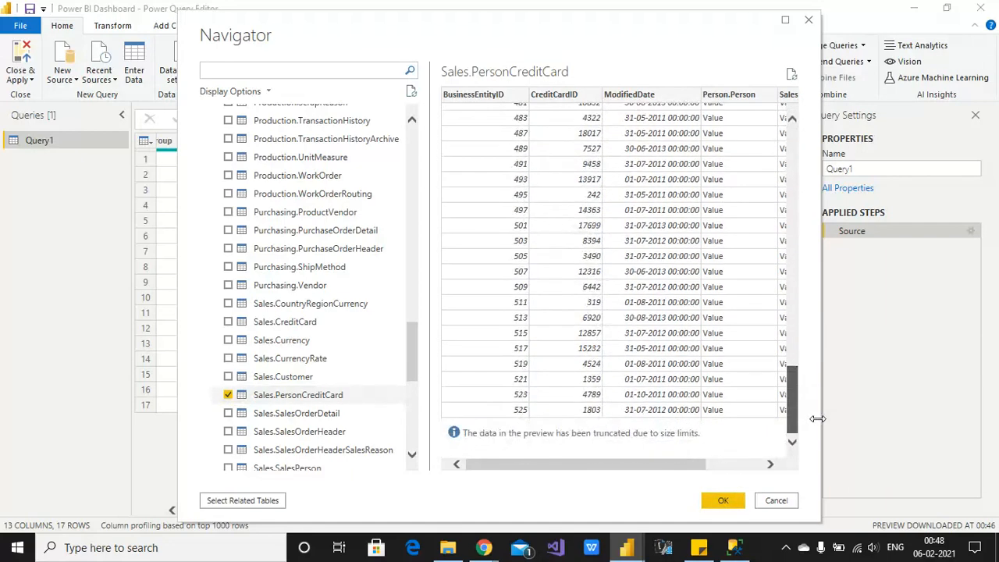
pyautogui.click(719, 501)
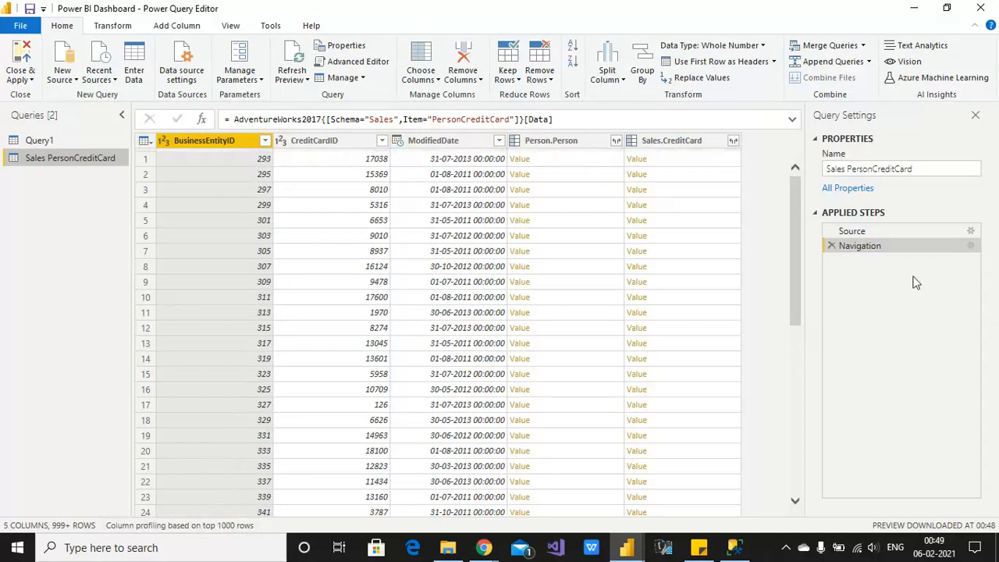
# Step: Turn on Column quality, Column profile and Column distribution for the data preview of the Sales PersonCreditCard query
pyautogui.moveTo(797, 239); pyautogui.dragTo(826, 510)
pyautogui.moveTo(798, 398); pyautogui.dragTo(816, 278)
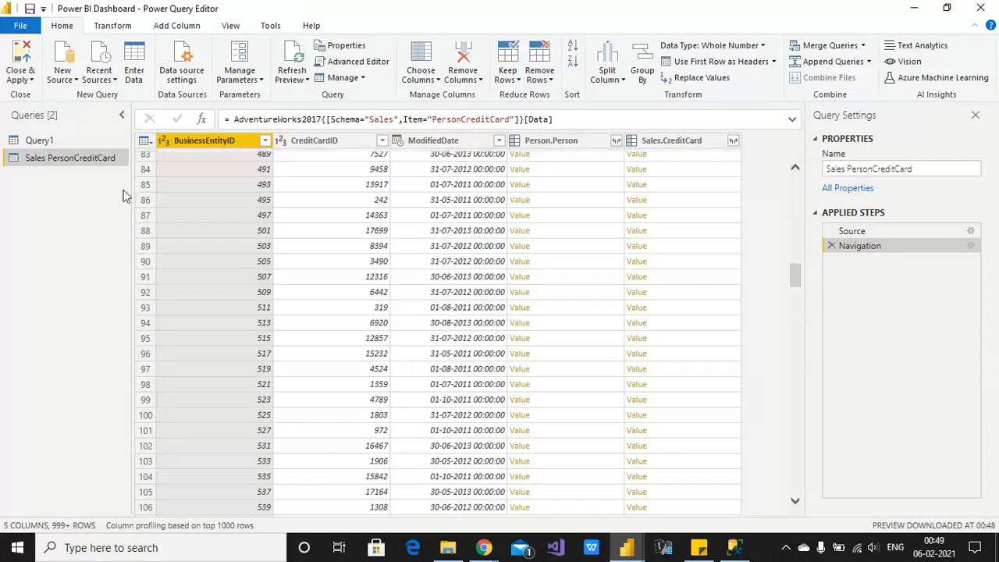
pyautogui.click(228, 25)
pyautogui.click(119, 78)
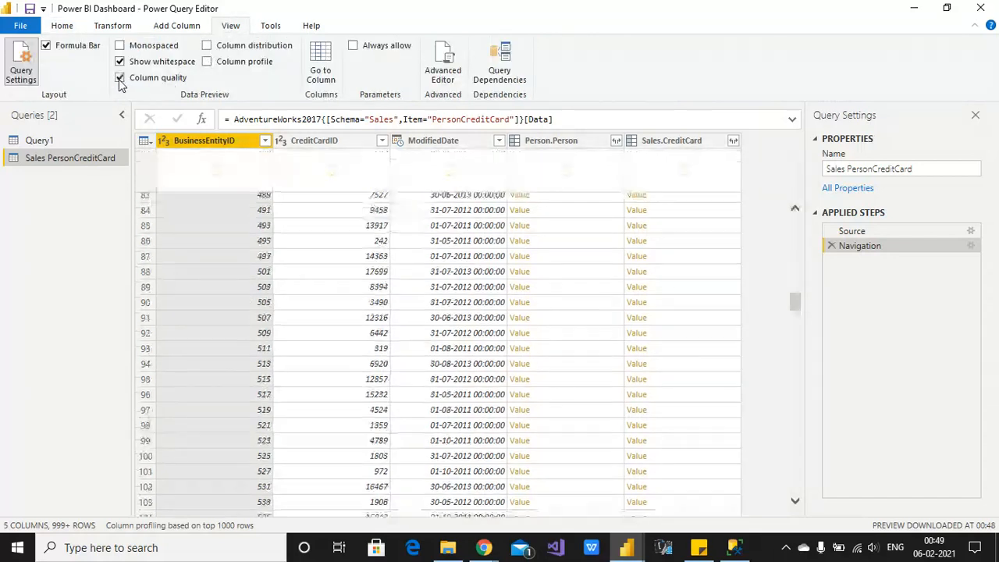
pyautogui.click(209, 51)
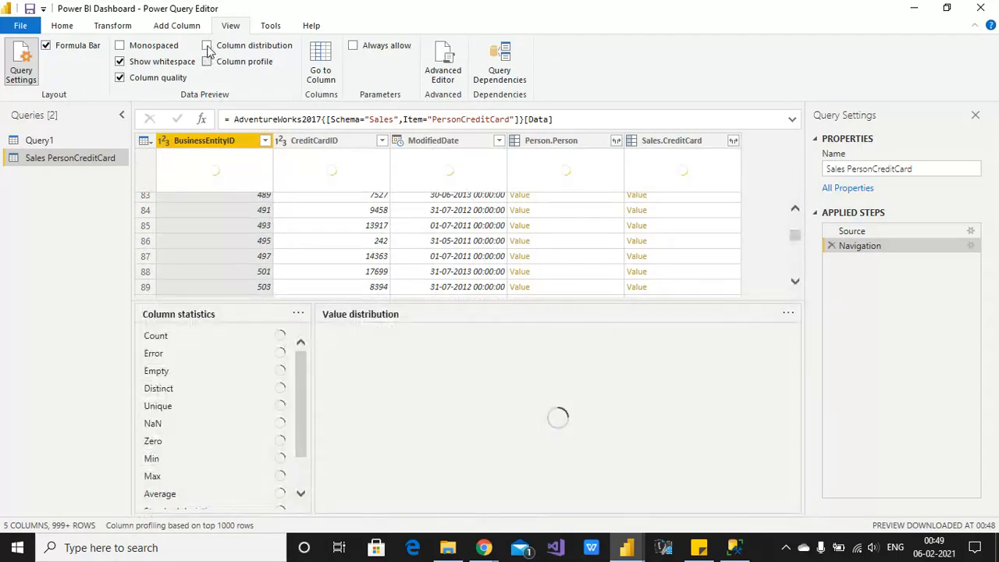
pyautogui.click(208, 47)
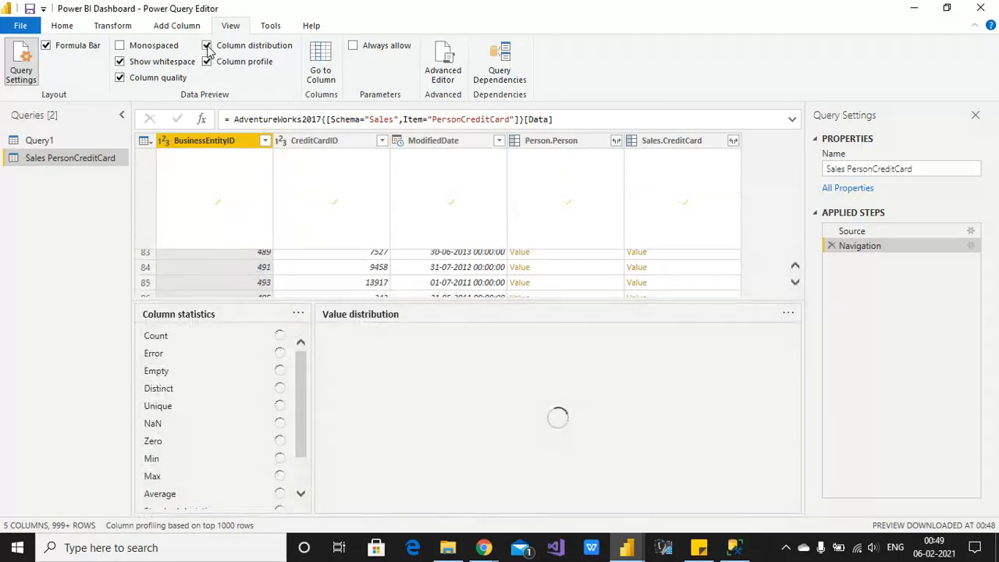
# Step: Set column profiling of the Sales PersonCreditCard query to the entire data set
pyautogui.click(191, 533)
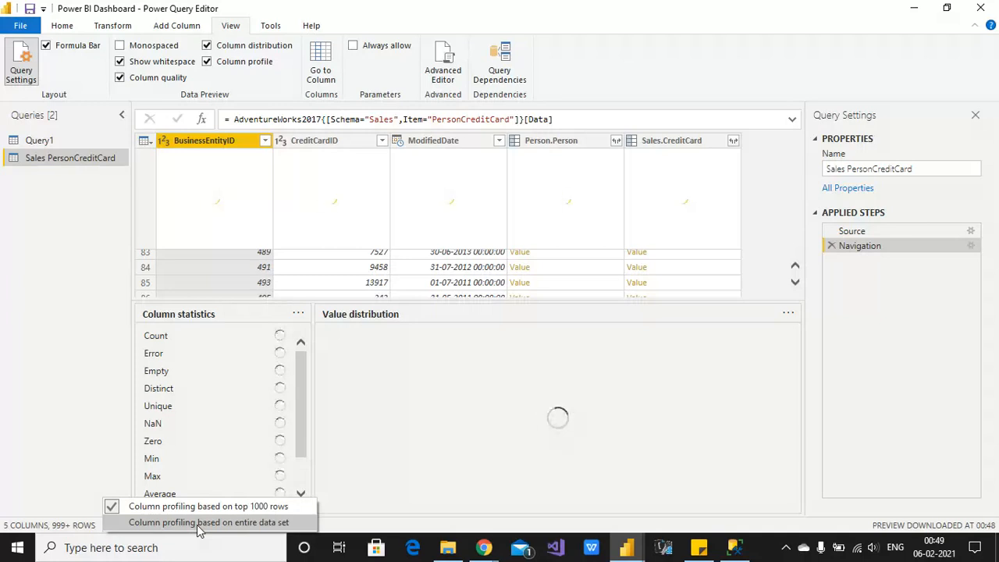
pyautogui.click(198, 526)
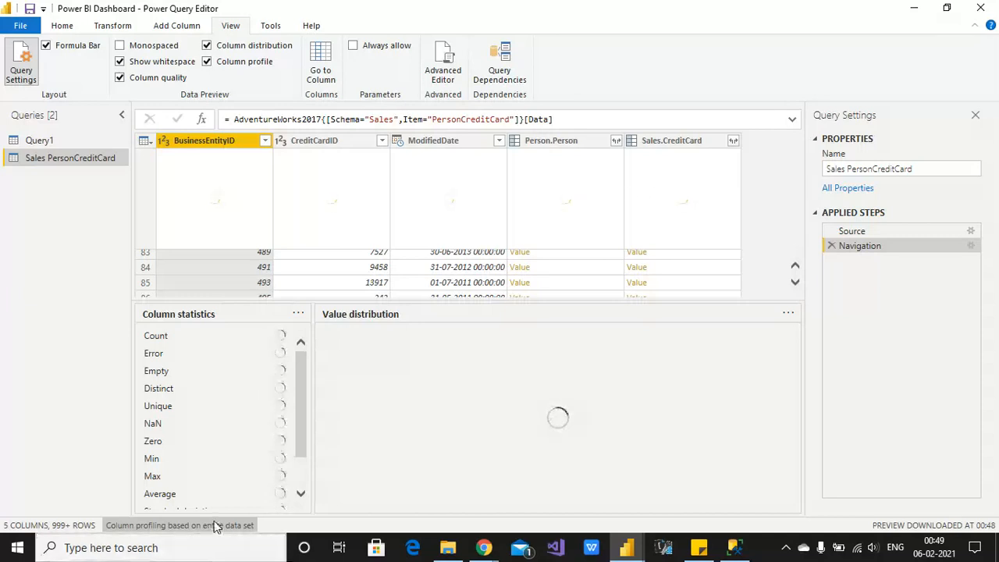
pyautogui.click(160, 525)
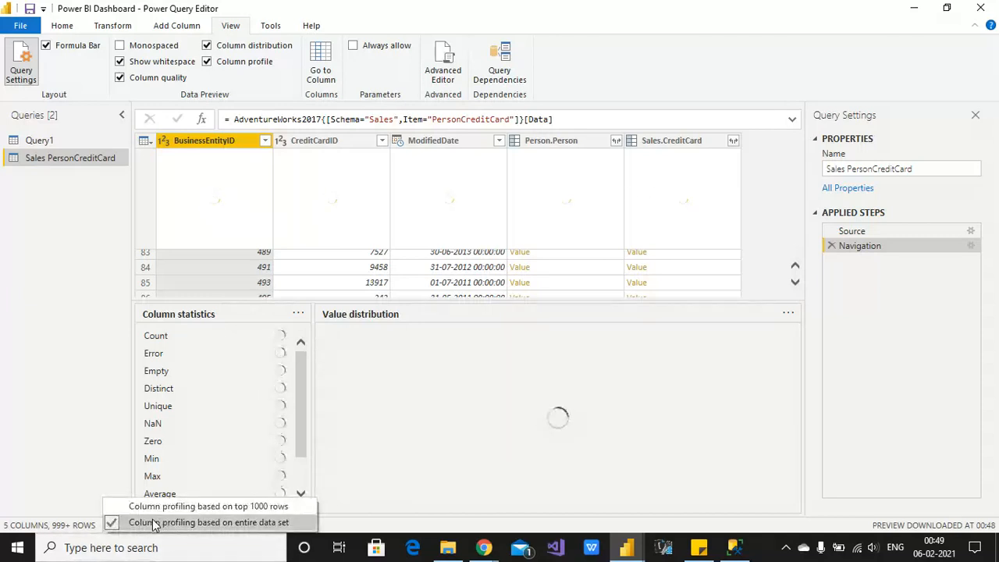
# Step: Set column profiling of Query1 to the entire data set and look through its rows
pyautogui.click(40, 144)
pyautogui.click(39, 141)
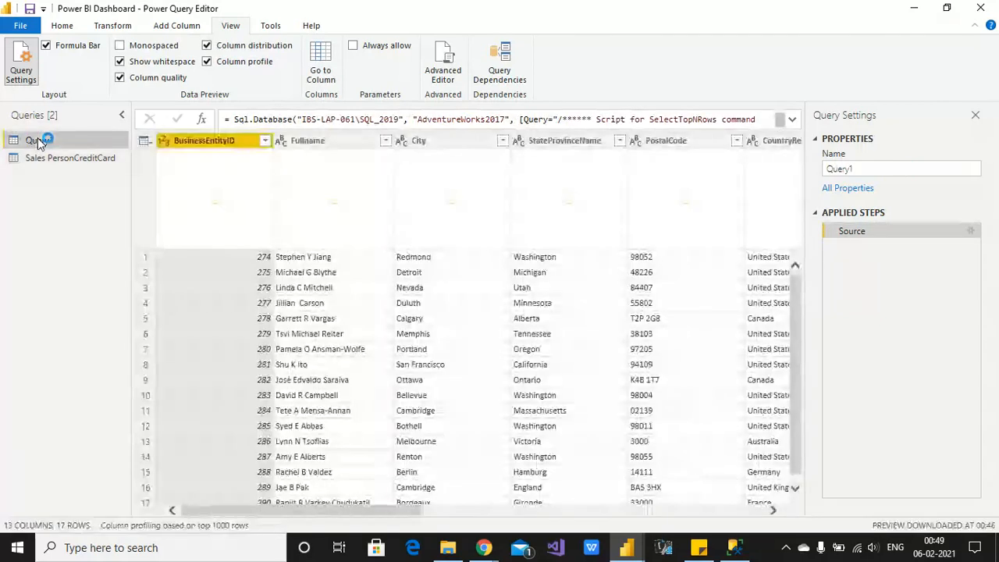
pyautogui.click(199, 525)
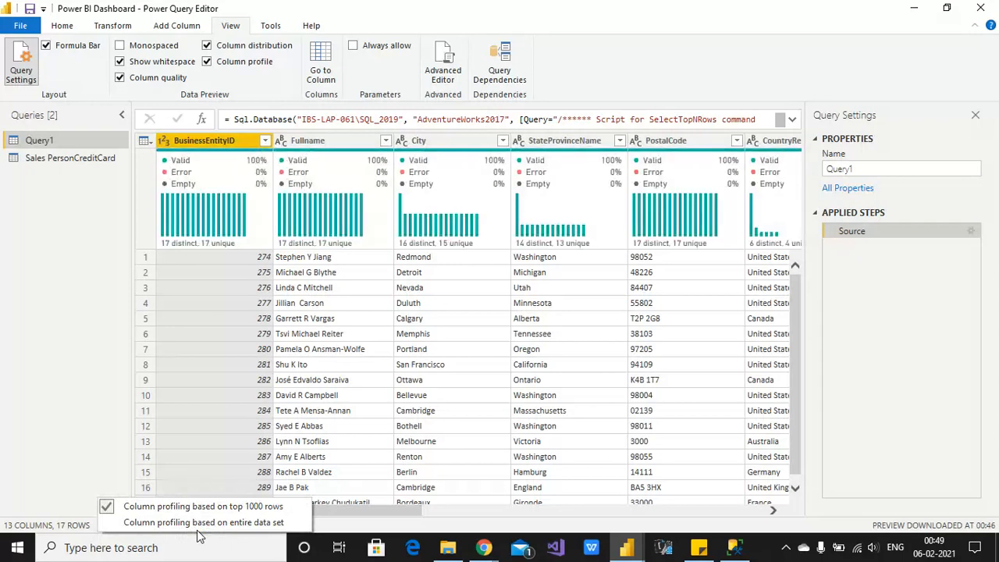
pyautogui.click(129, 523)
pyautogui.moveTo(801, 372); pyautogui.dragTo(804, 435)
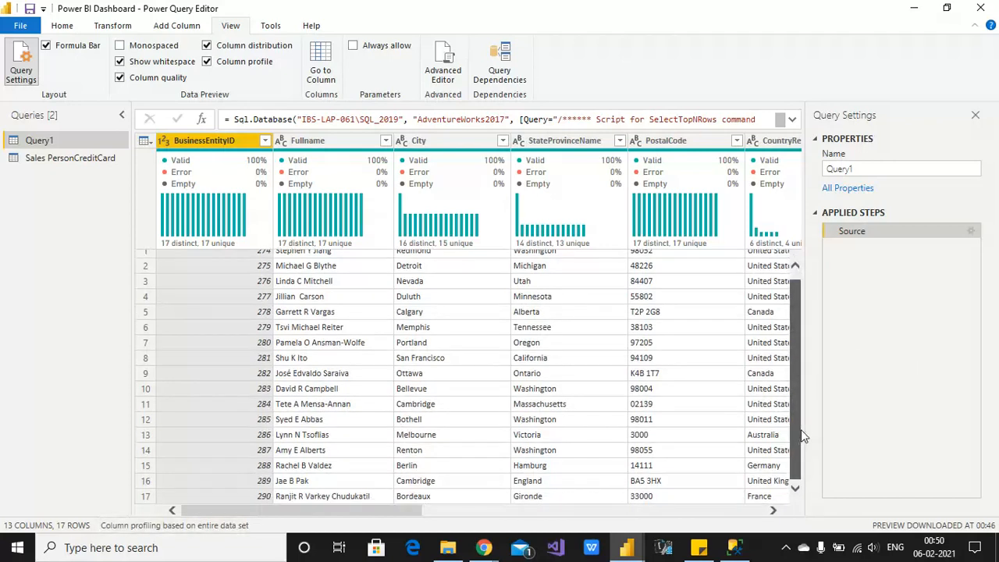
# Step: Browse the rows of the Sales PersonCreditCard query and examine the column statistics of BusinessEntityID
pyautogui.click(59, 162)
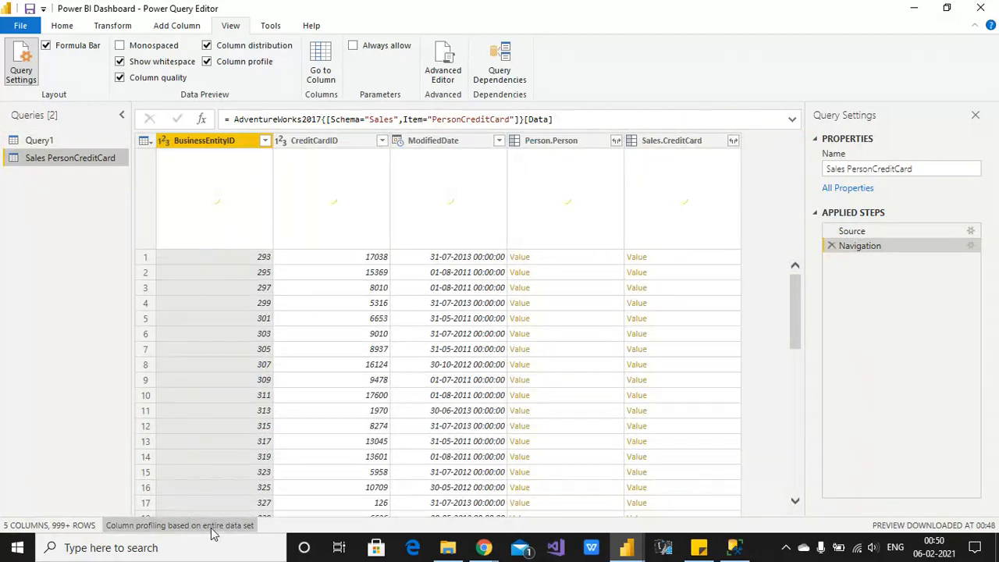
pyautogui.moveTo(795, 308); pyautogui.dragTo(802, 495)
pyautogui.moveTo(797, 433); pyautogui.dragTo(800, 499)
pyautogui.moveTo(795, 442); pyautogui.dragTo(798, 510)
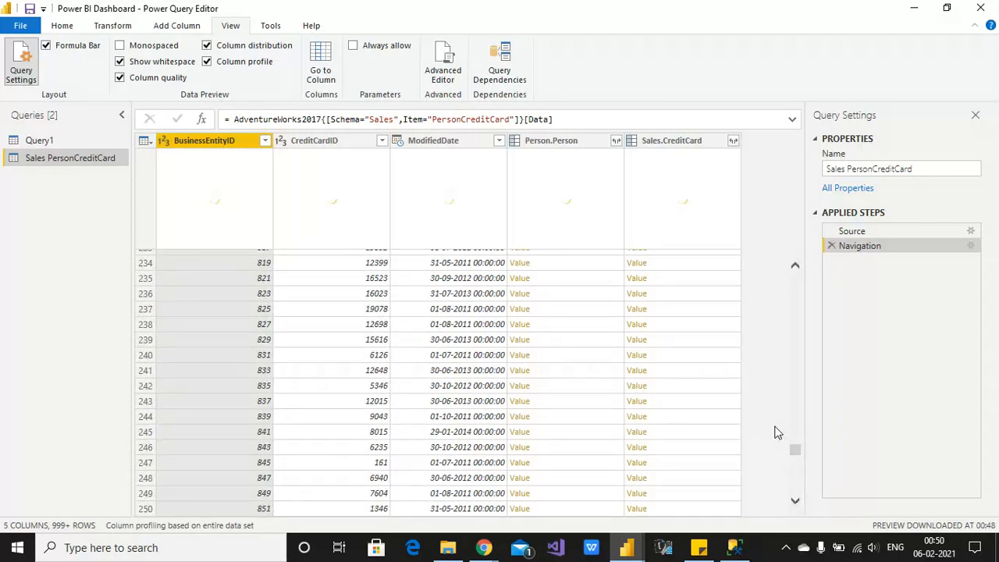
pyautogui.click(225, 147)
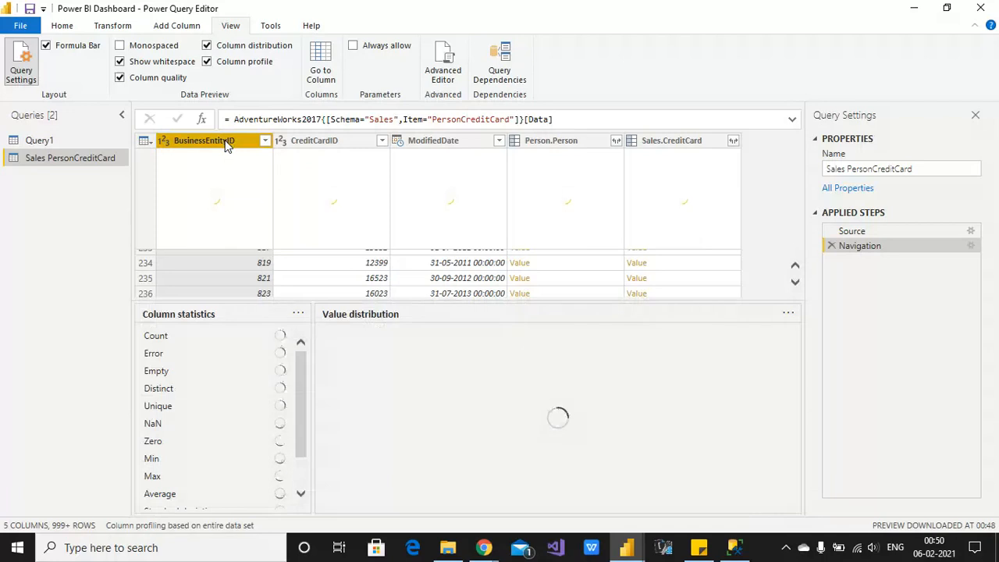
pyautogui.click(120, 61)
pyautogui.moveTo(304, 422); pyautogui.dragTo(303, 479)
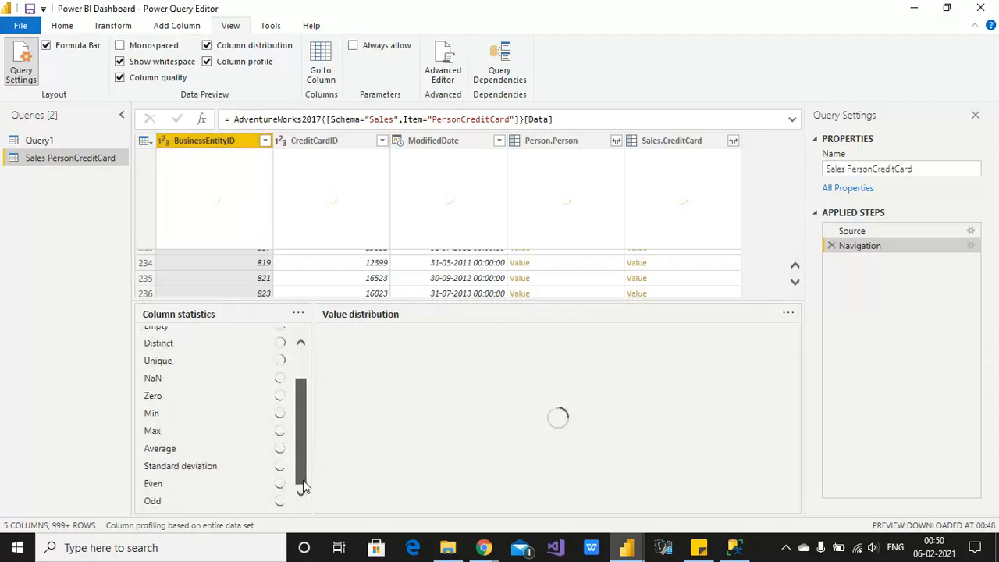
# Step: Examine the column statistics and value distribution of BusinessEntityID in Query1, including the distinct and unique counts of Fullname
pyautogui.click(43, 142)
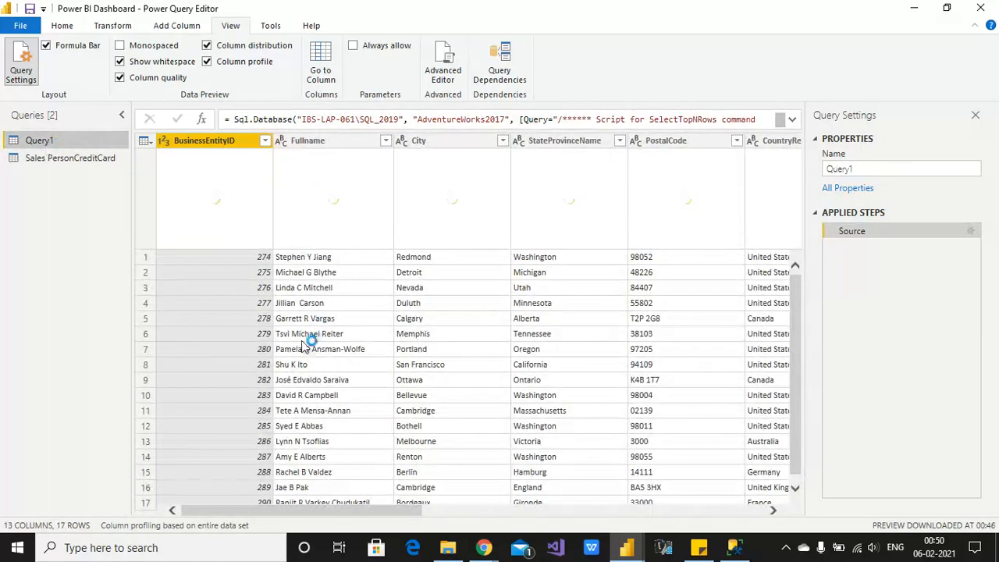
pyautogui.click(221, 141)
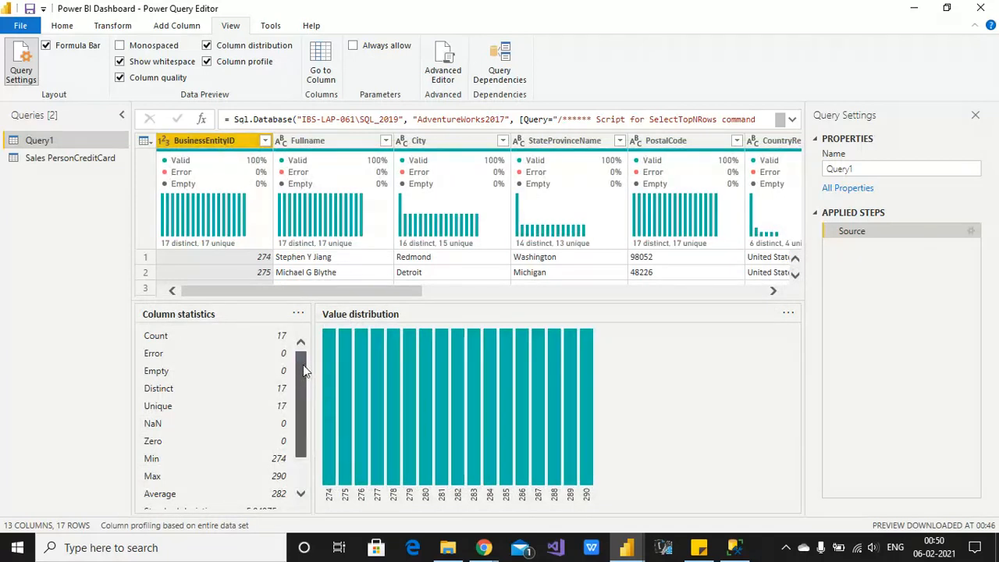
pyautogui.scroll(-2, 306, 446)
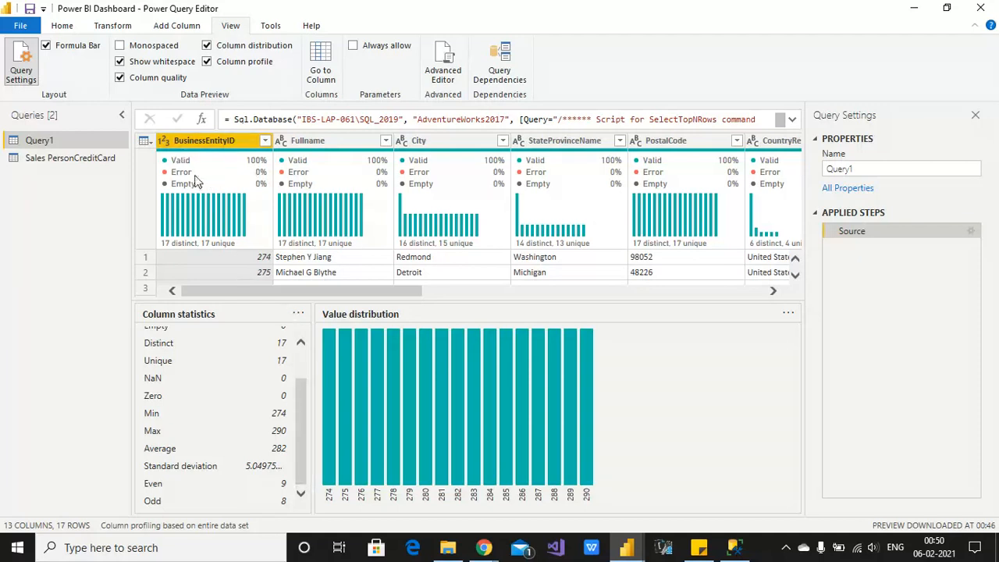
pyautogui.moveTo(306, 201)
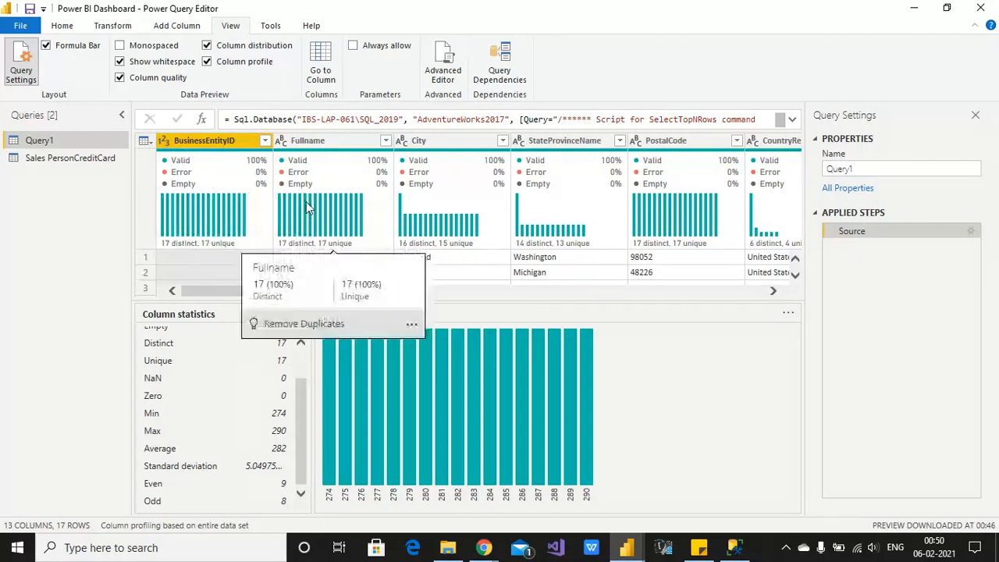
pyautogui.moveTo(244, 234)
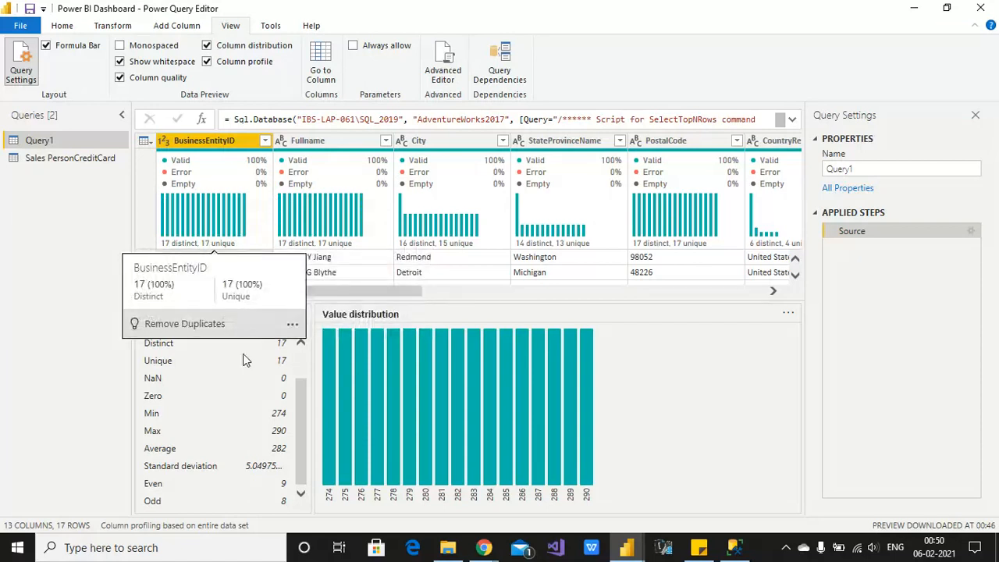
pyautogui.moveTo(295, 436); pyautogui.dragTo(296, 359)
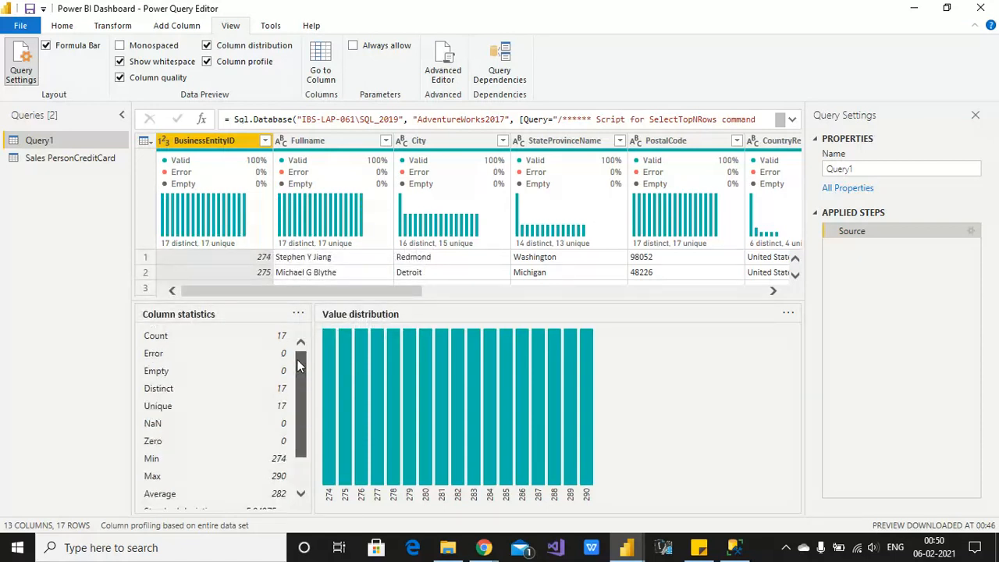
# Step: Set column profiling of Query1 to the top 1000 rows
pyautogui.click(231, 528)
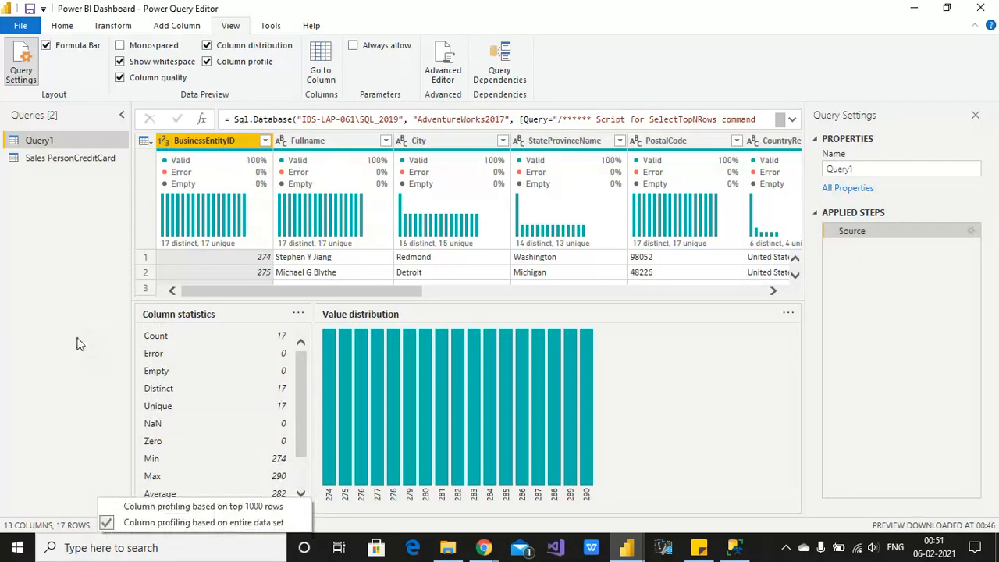
pyautogui.click(209, 504)
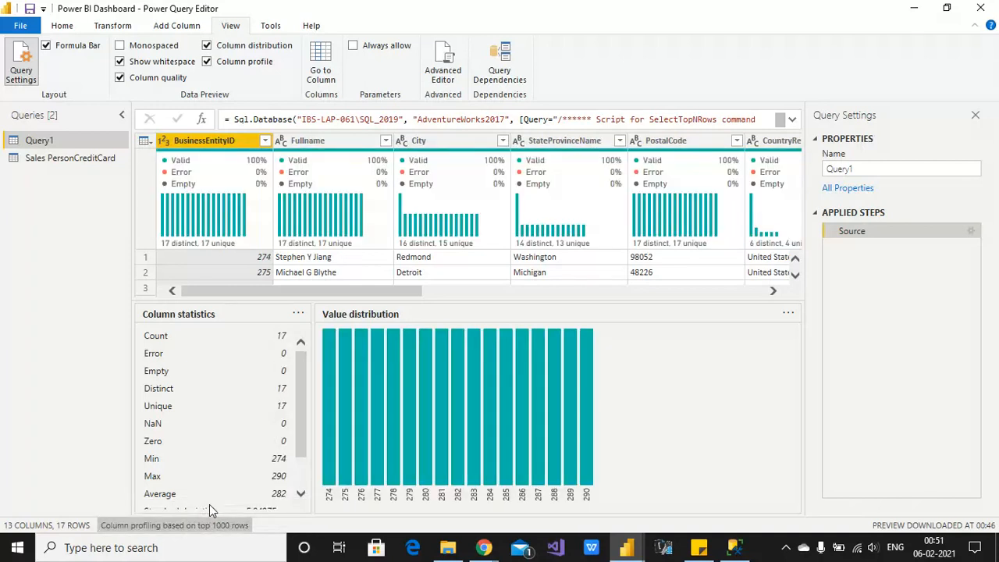
pyautogui.click(62, 25)
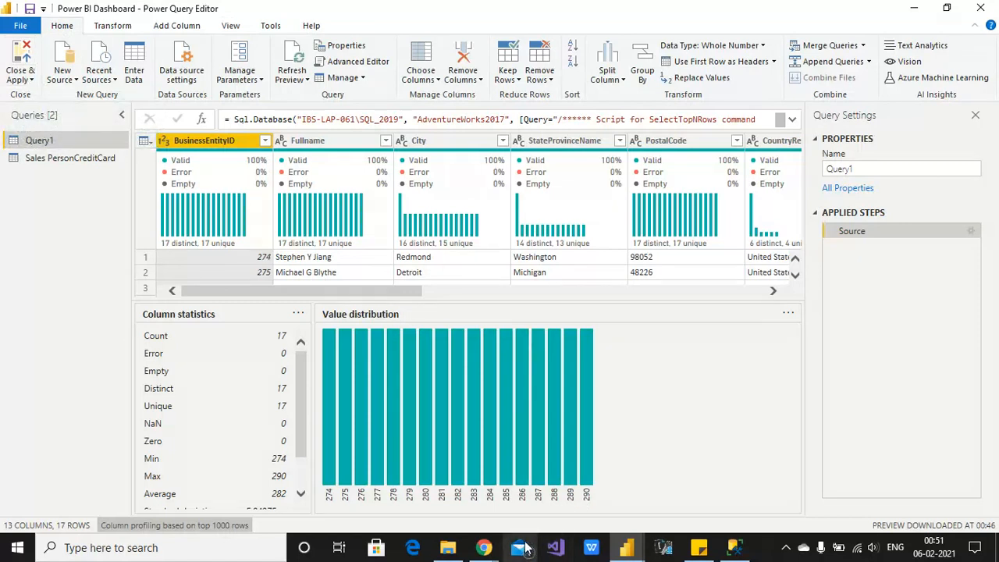
pyautogui.moveTo(492, 549)
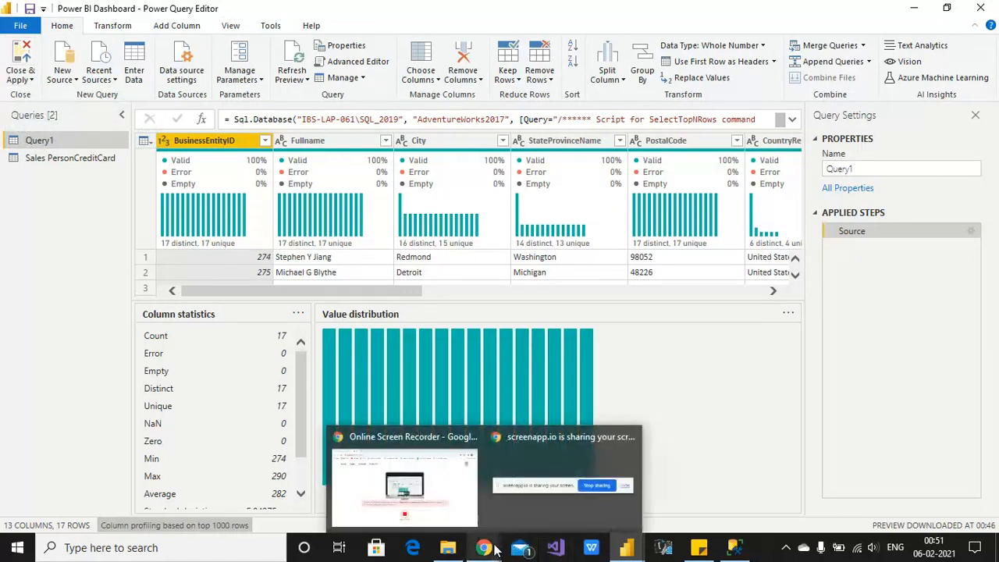